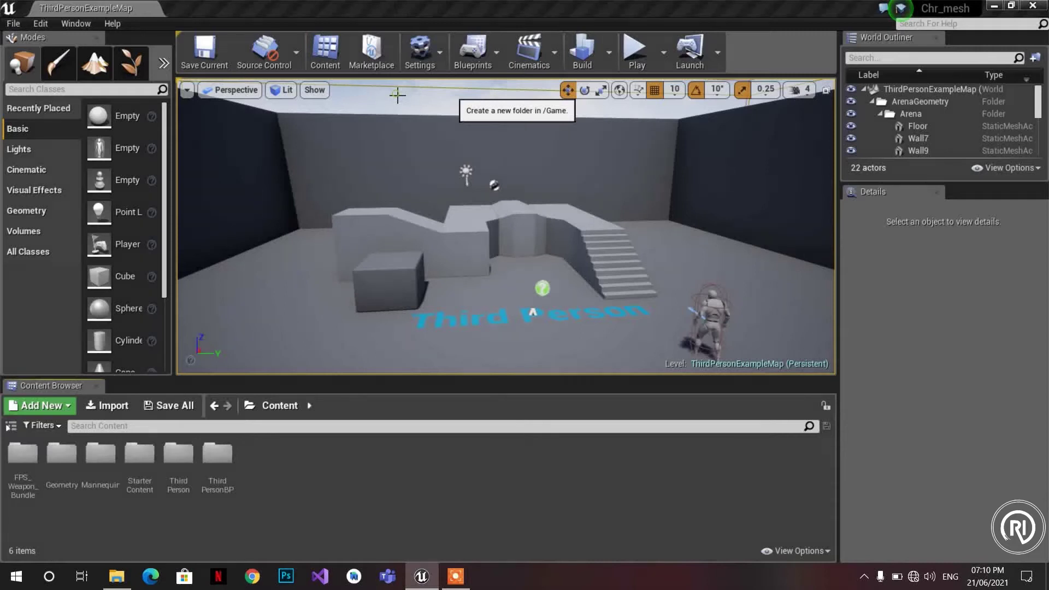
- Create two new content folders named CHR and ANIMS
{"action": "type", "text": "CH"}
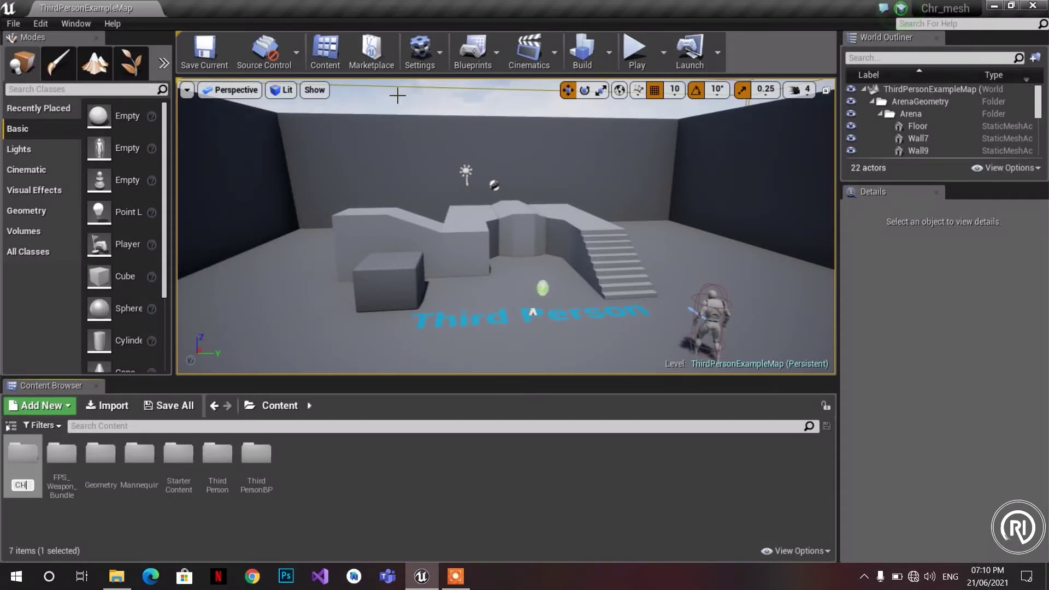
{"action": "type", "text": "R"}
{"action": "key", "text": "Return"}
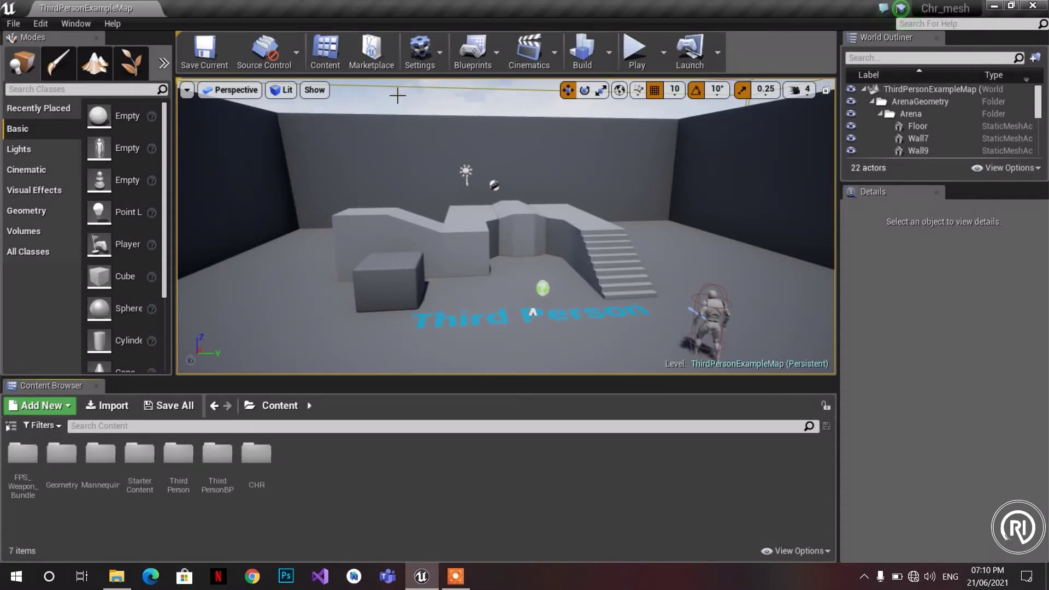
{"action": "right_click", "coordinate": [396, 514]}
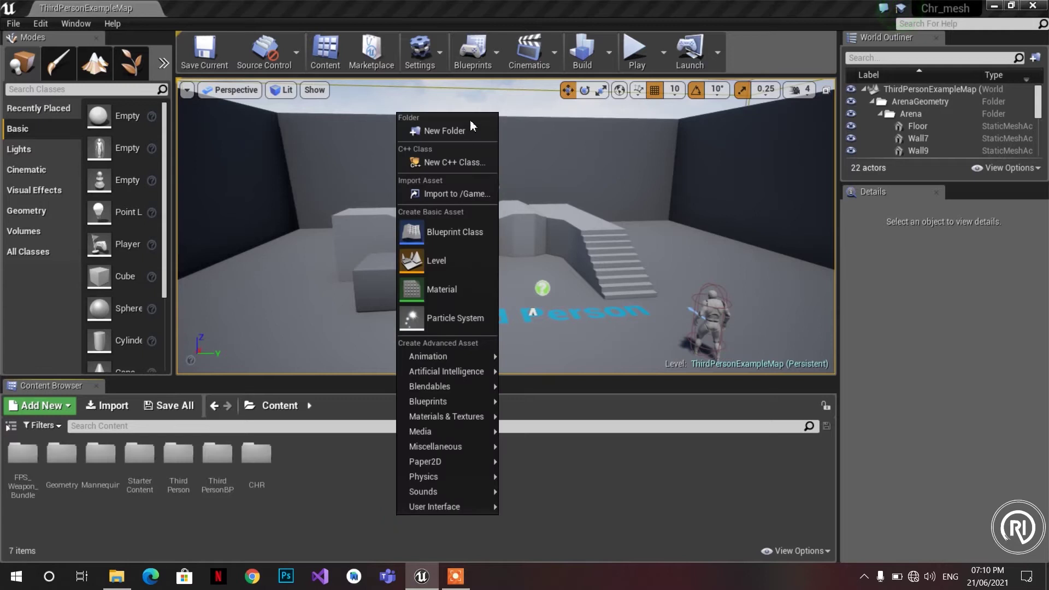
{"action": "left_click", "coordinate": [465, 129]}
{"action": "type", "text": "ANIMS"}
{"action": "key", "text": "Return"}
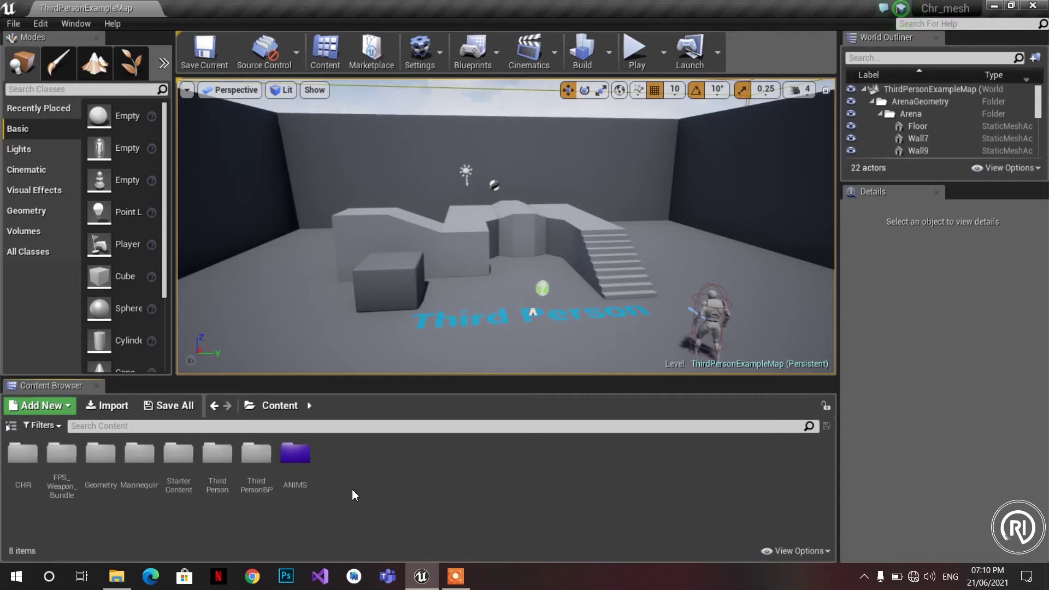
- Colour the CHR folder orange, then open it
{"action": "right_click", "coordinate": [18, 464]}
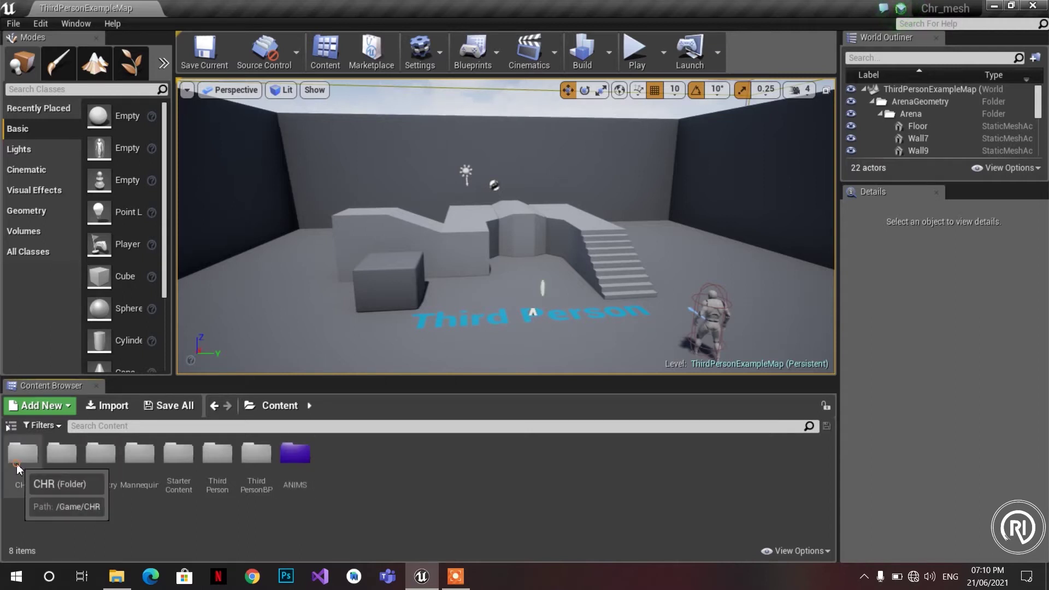
{"action": "mouse_move", "coordinate": [102, 299]}
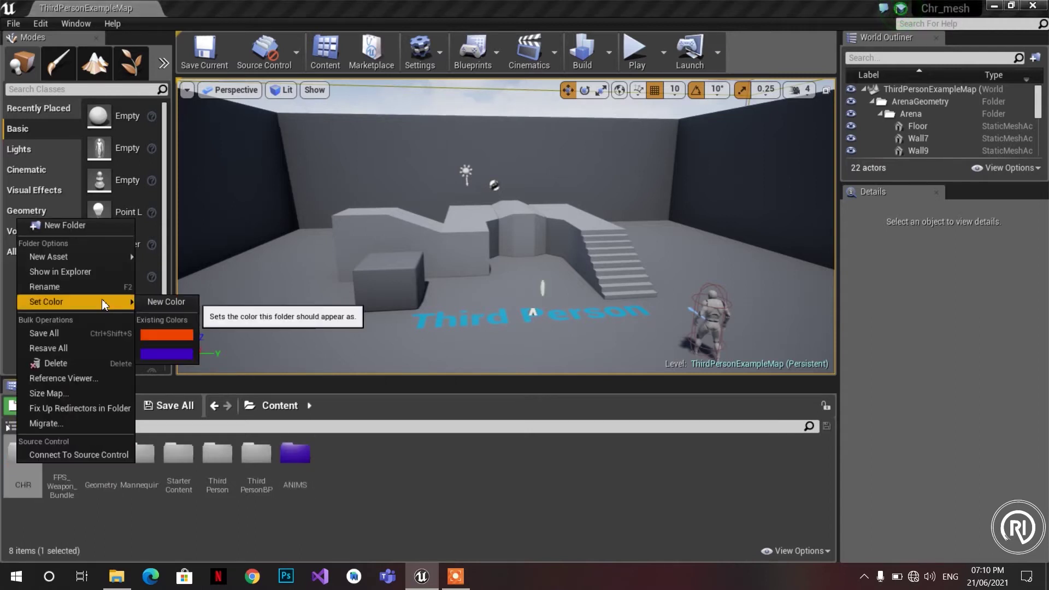
{"action": "left_click", "coordinate": [168, 335]}
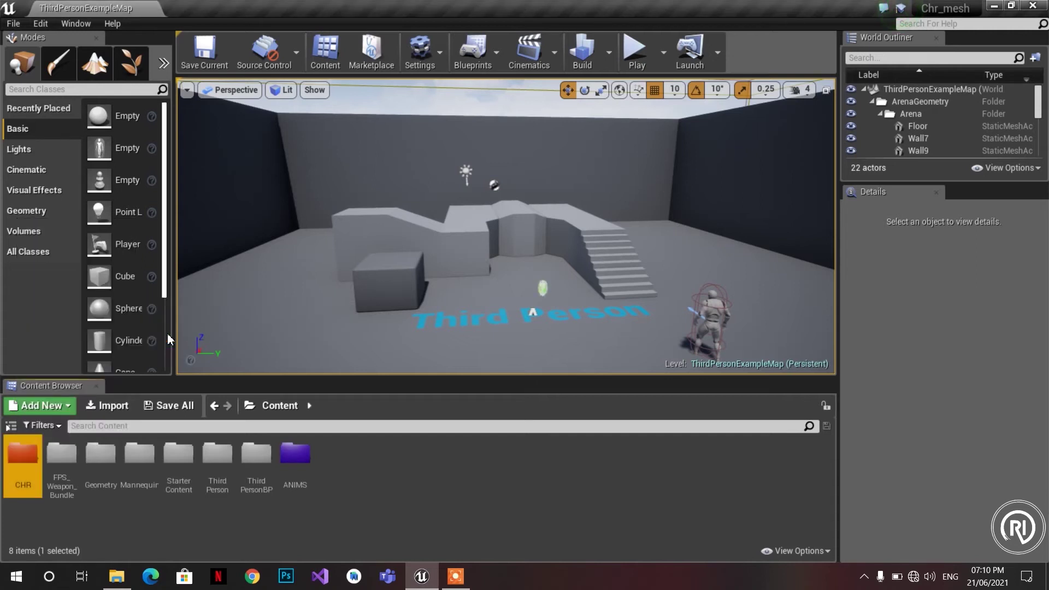
{"action": "left_click", "coordinate": [381, 501]}
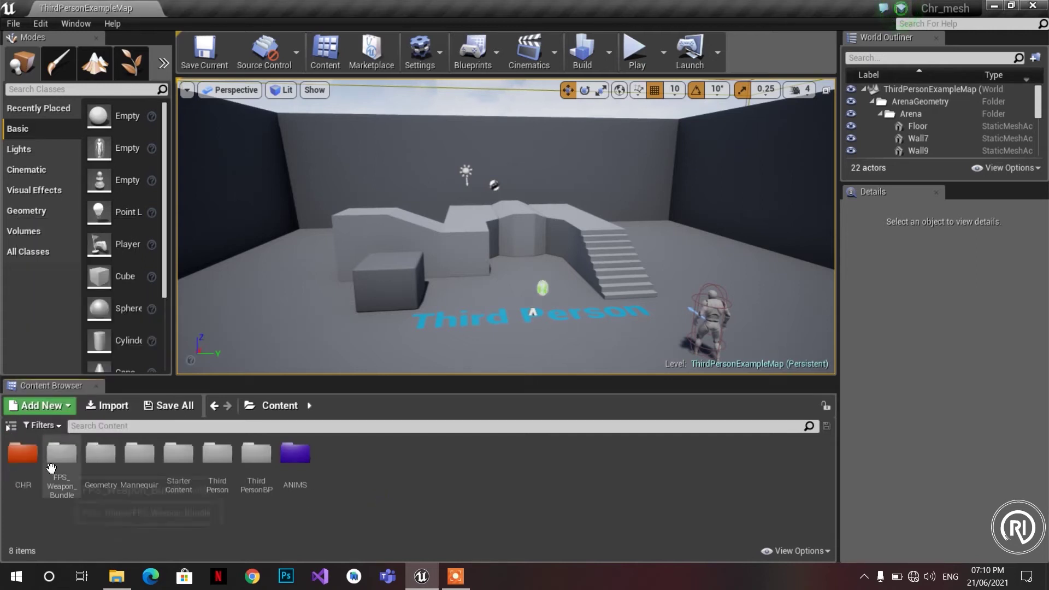
{"action": "double_click", "coordinate": [24, 461]}
- Drag Char.fbx from the Anim_blueprint folder in File Explorer into Unreal's CHR folder
{"action": "left_click", "coordinate": [117, 576]}
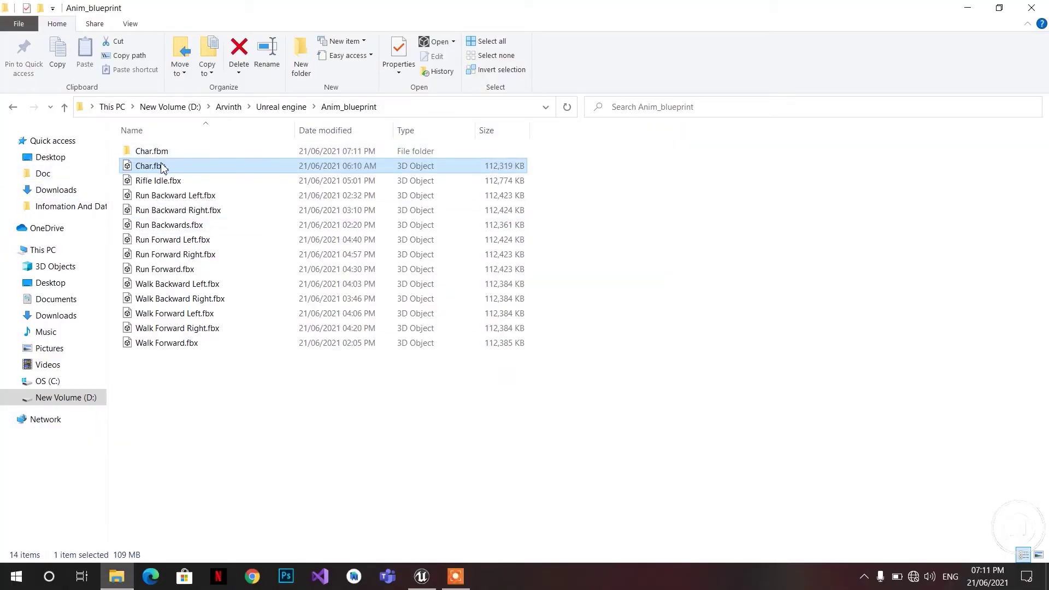
{"action": "left_click_drag", "start_coordinate": [156, 167], "coordinate": [426, 582]}
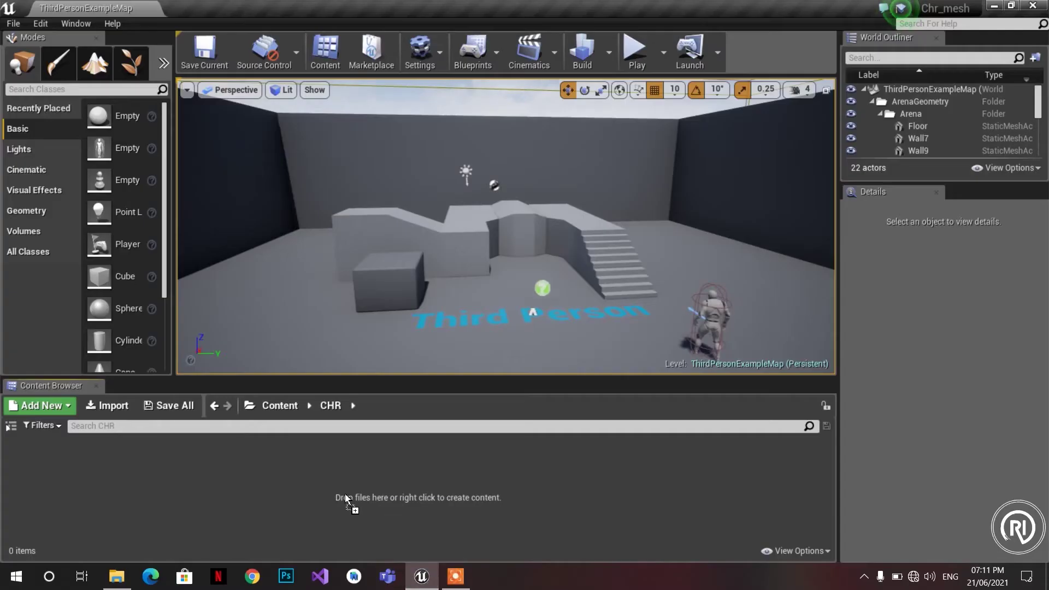
{"action": "left_click_drag", "start_coordinate": [425, 582], "coordinate": [346, 497]}
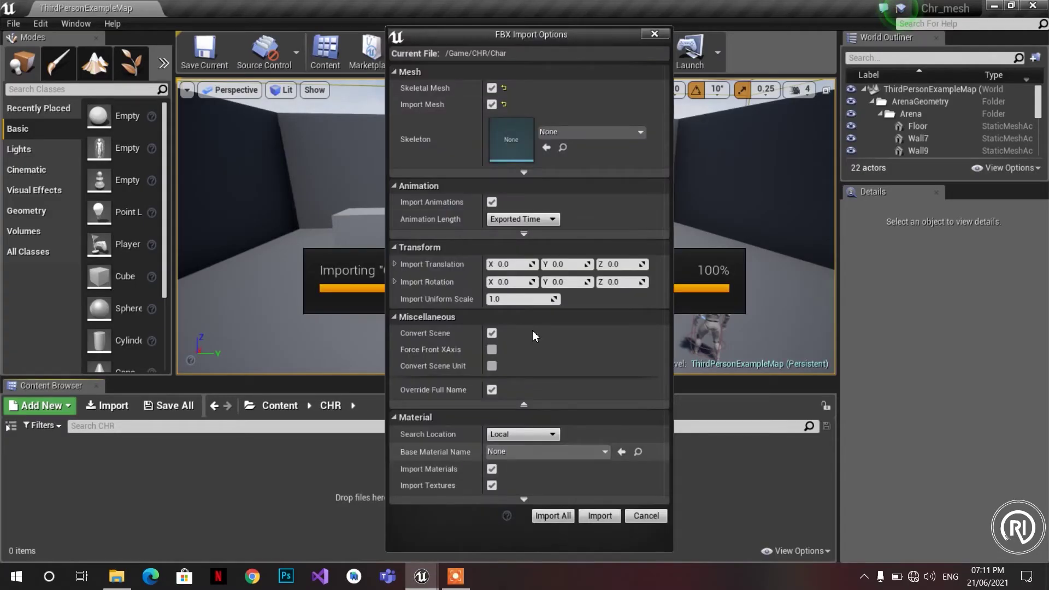
- Import Char.fbx with Import All, then close the Message Log
{"action": "left_click", "coordinate": [549, 514]}
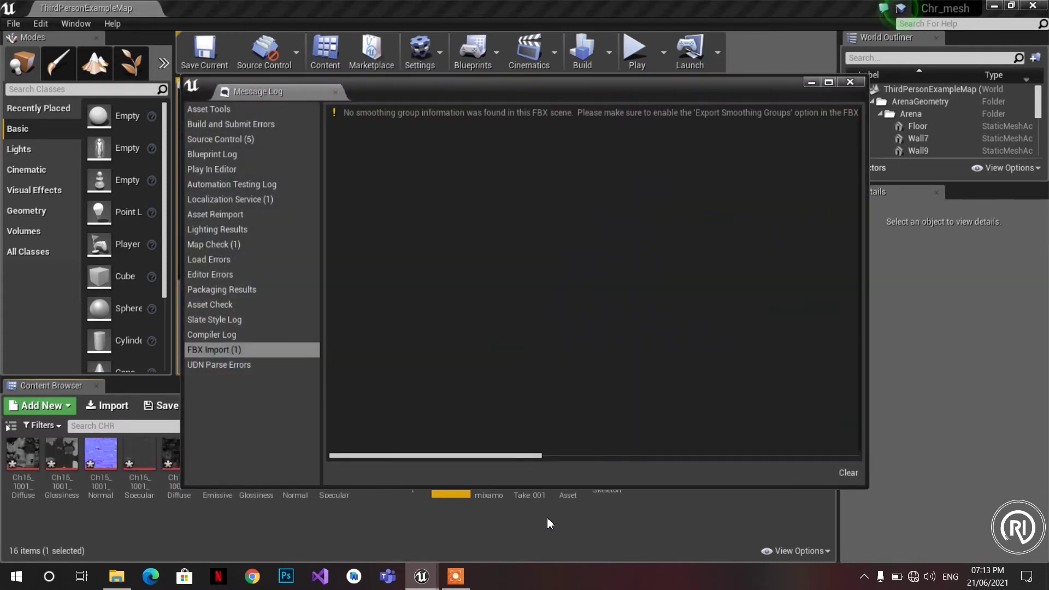
{"action": "left_click", "coordinate": [850, 83]}
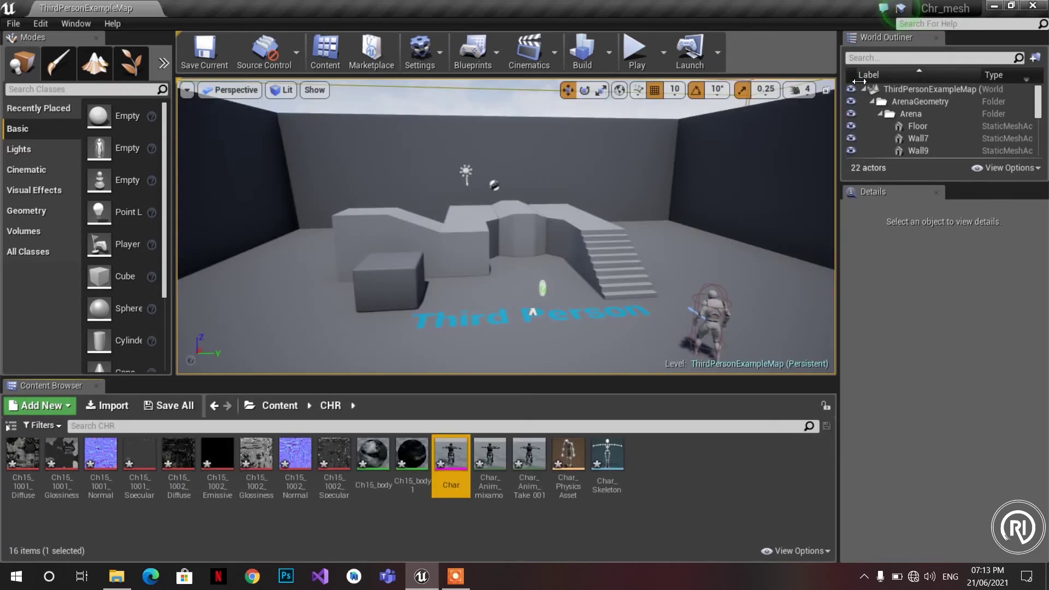
- Save all 16 newly imported CHR assets
{"action": "left_click", "coordinate": [184, 406]}
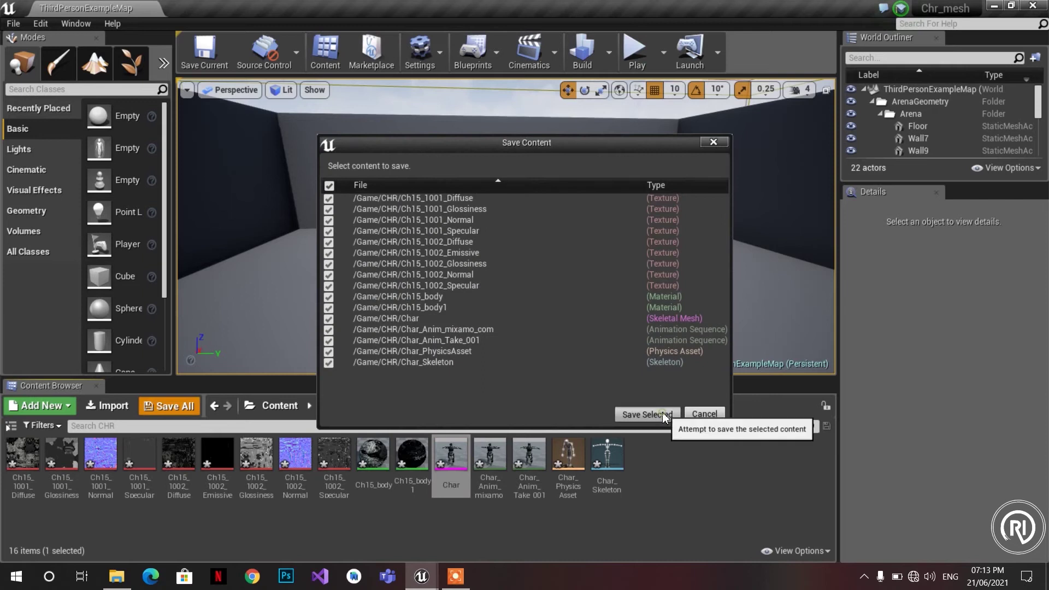
{"action": "left_click", "coordinate": [663, 413]}
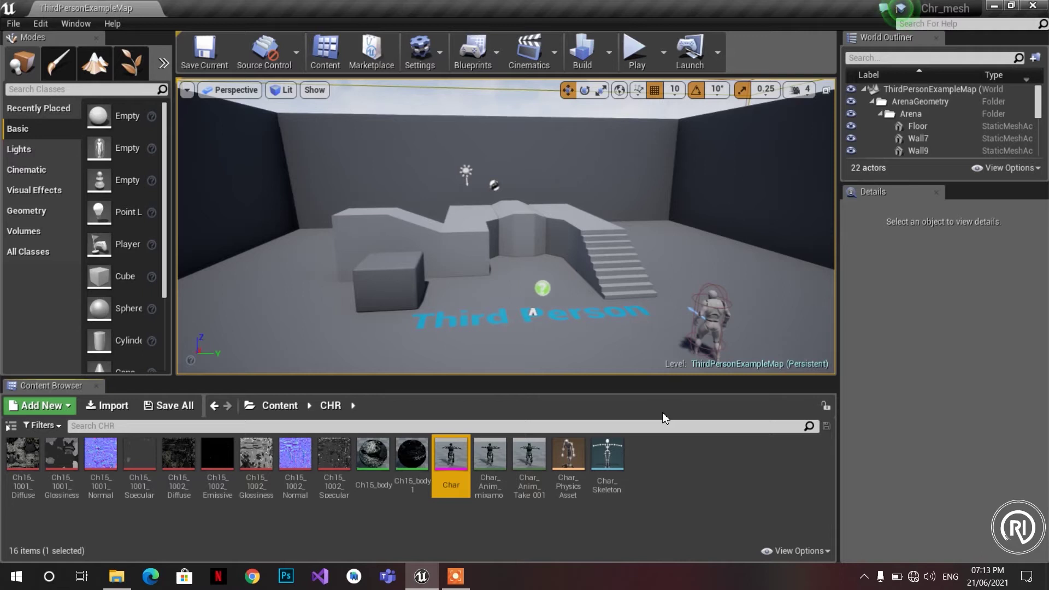
- Open ANIMS and drag in the twelve animation FBX files, excluding Char.fbx and Char.fbm
{"action": "left_click", "coordinate": [280, 405]}
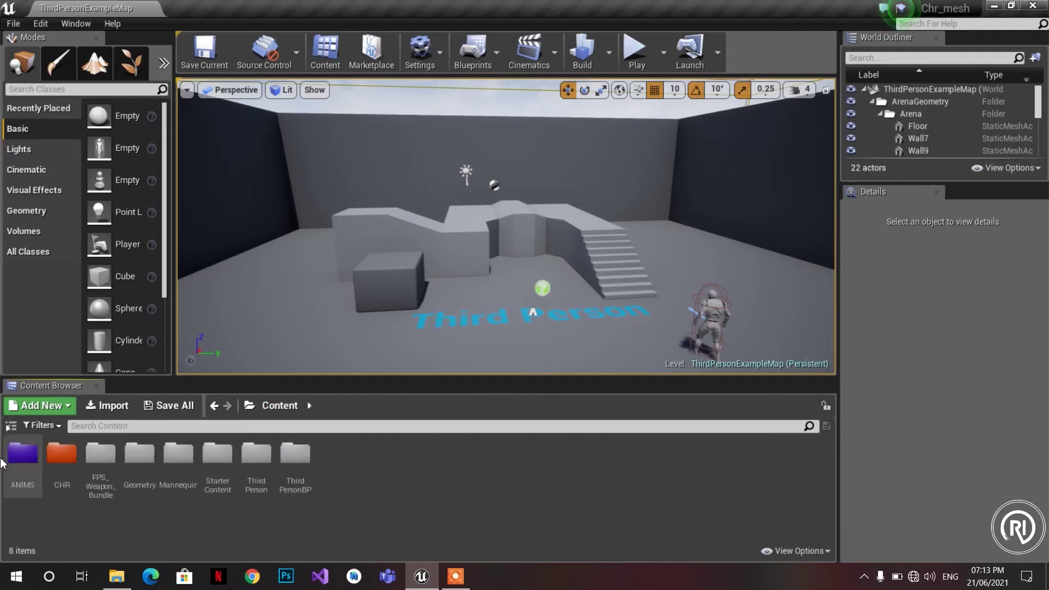
{"action": "double_click", "coordinate": [22, 454]}
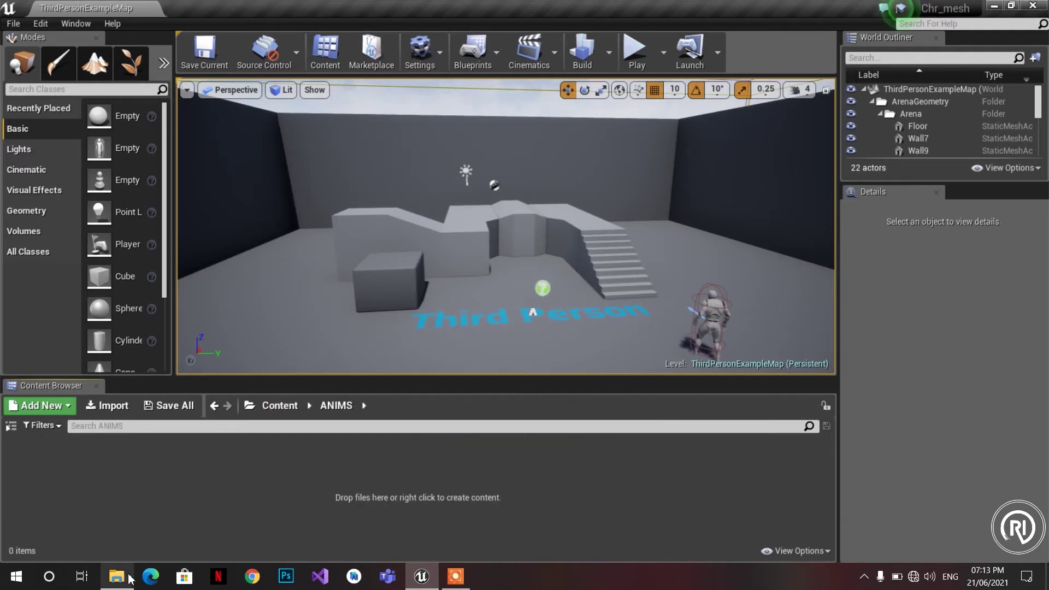
{"action": "left_click", "coordinate": [119, 576]}
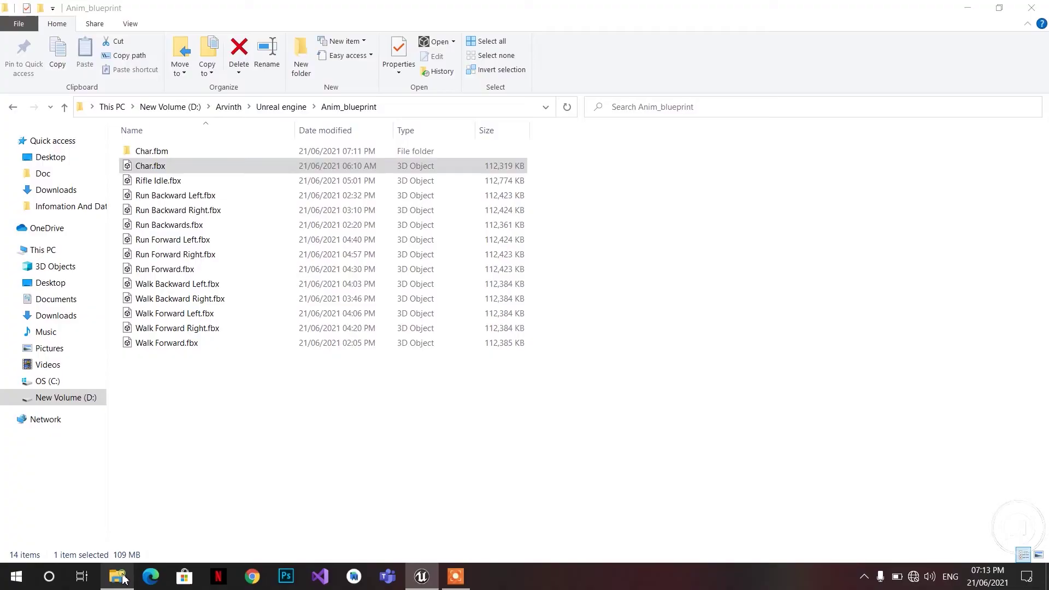
{"action": "left_click", "coordinate": [247, 428]}
{"action": "key", "text": "ctrl+a"}
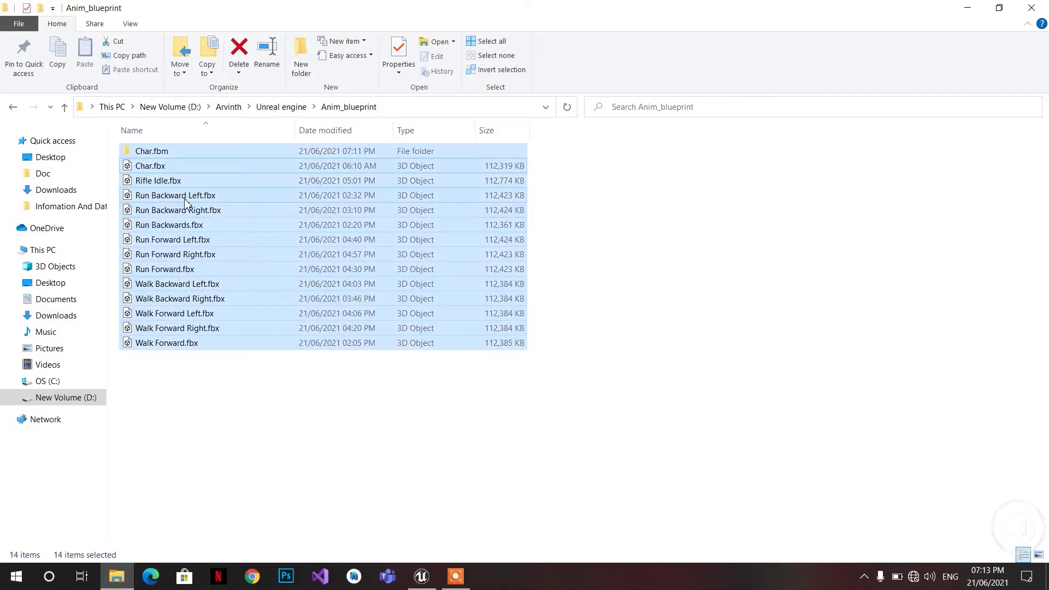
{"action": "left_click", "coordinate": [171, 151], "text": "ctrl"}
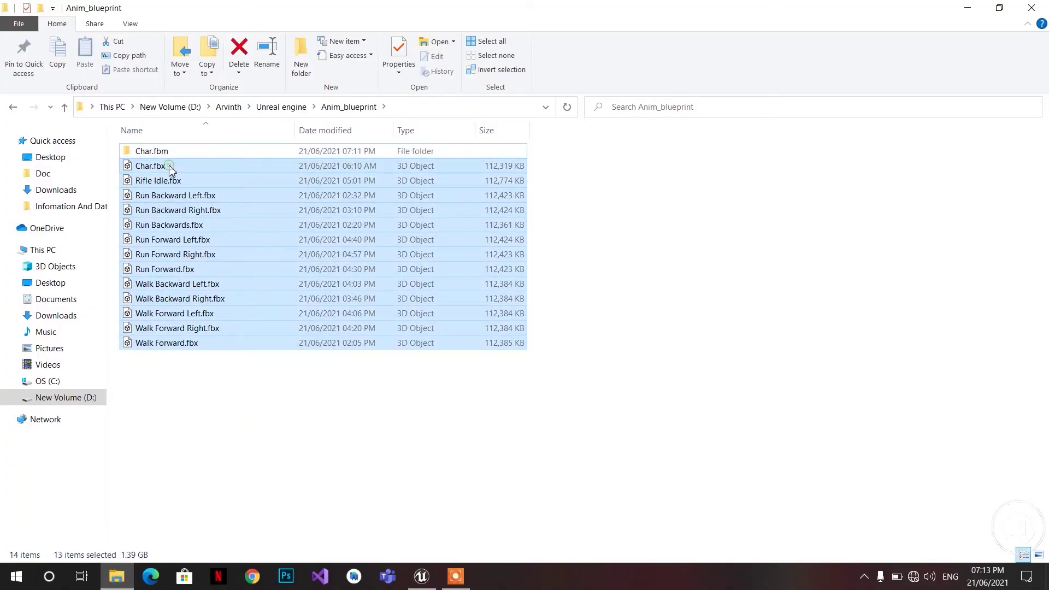
{"action": "left_click", "coordinate": [171, 167], "text": "ctrl"}
{"action": "mouse_move", "coordinate": [217, 183]}
{"action": "left_mouse_down"}
{"action": "mouse_move", "coordinate": [395, 410]}
{"action": "mouse_move", "coordinate": [423, 577]}
{"action": "mouse_move", "coordinate": [381, 483]}
{"action": "left_mouse_up"}
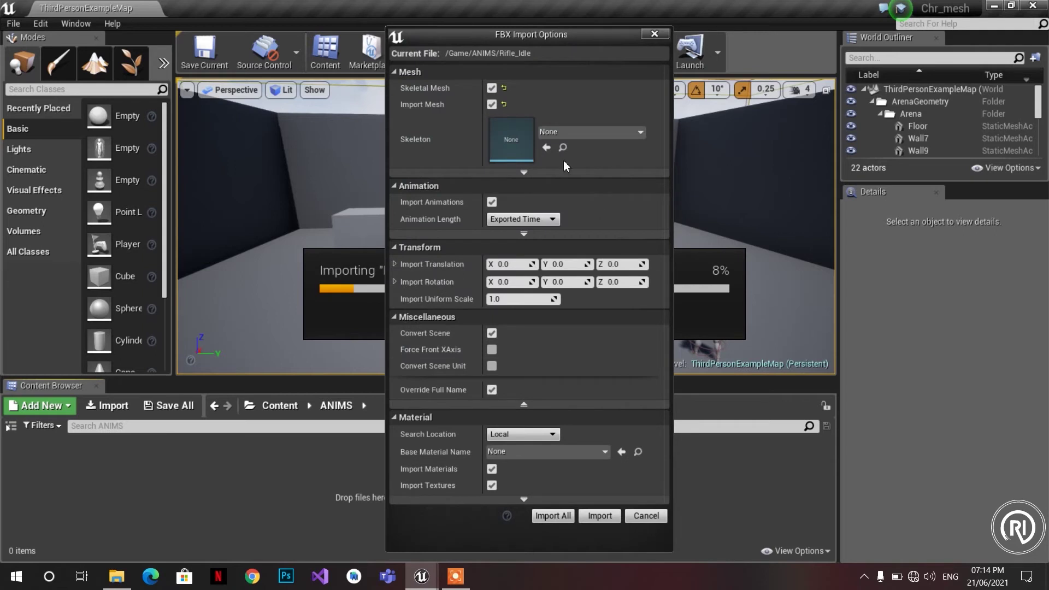
- Set the skeleton to Char_Skeleton and import all the animation files
{"action": "left_click", "coordinate": [593, 142]}
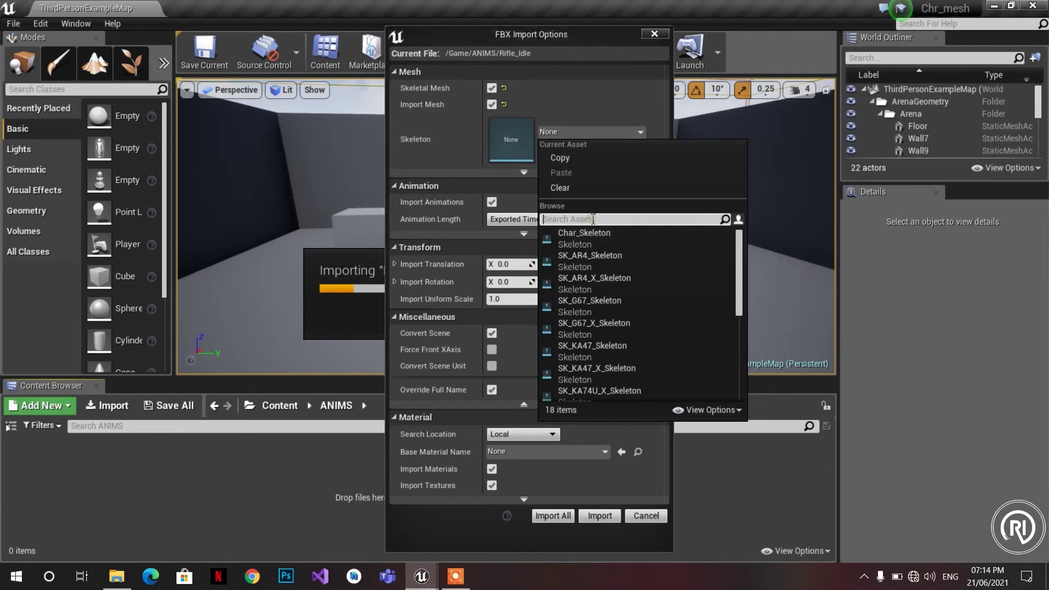
{"action": "type", "text": "Char"}
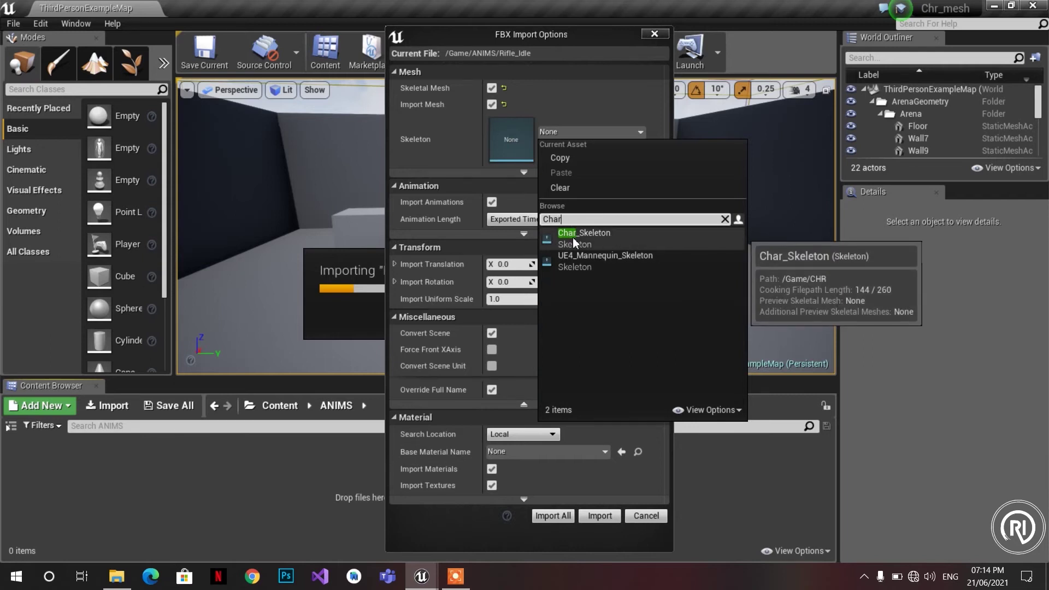
{"action": "left_click", "coordinate": [640, 247]}
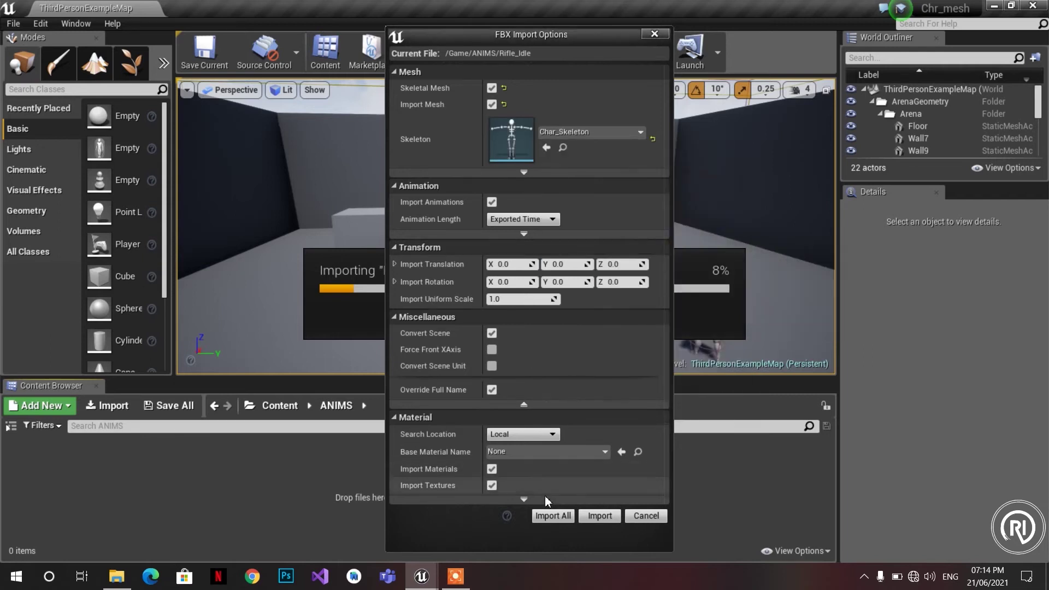
{"action": "left_click", "coordinate": [545, 515]}
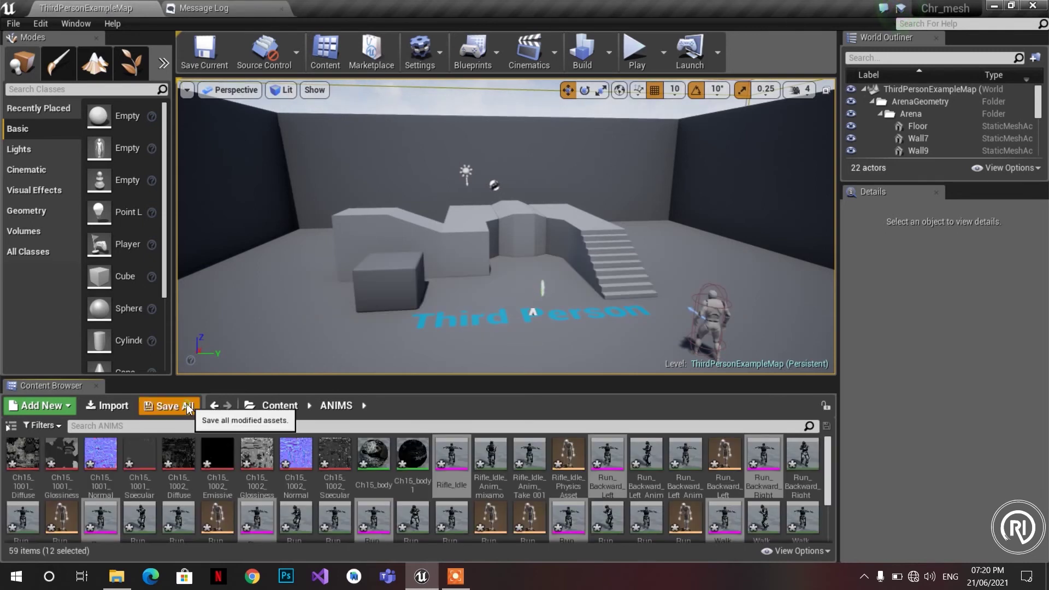
- Save all 59 new assets in the ANIMS folder
{"action": "left_click", "coordinate": [186, 404]}
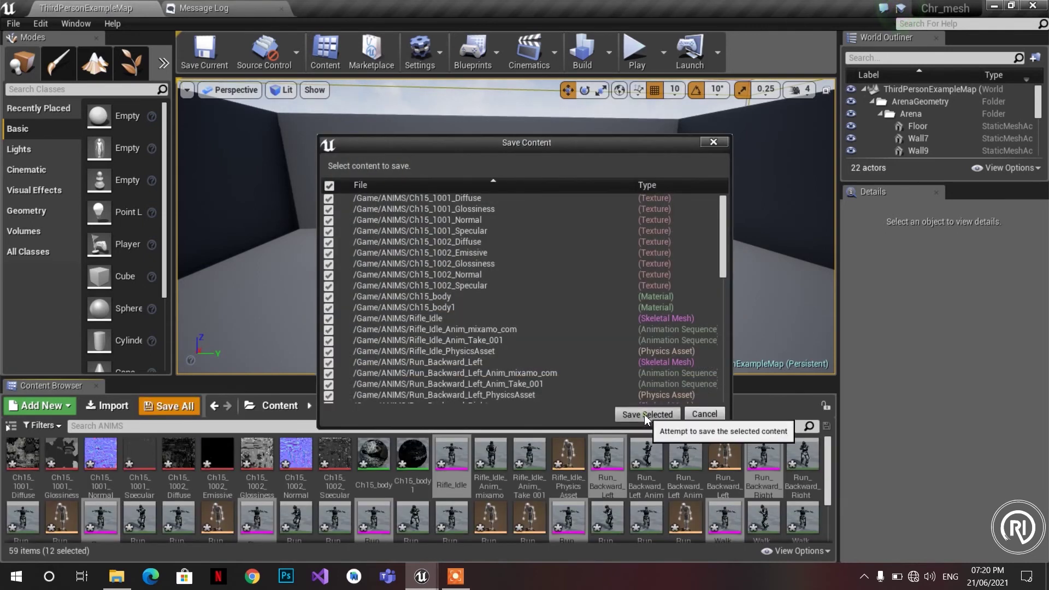
{"action": "left_click", "coordinate": [648, 415]}
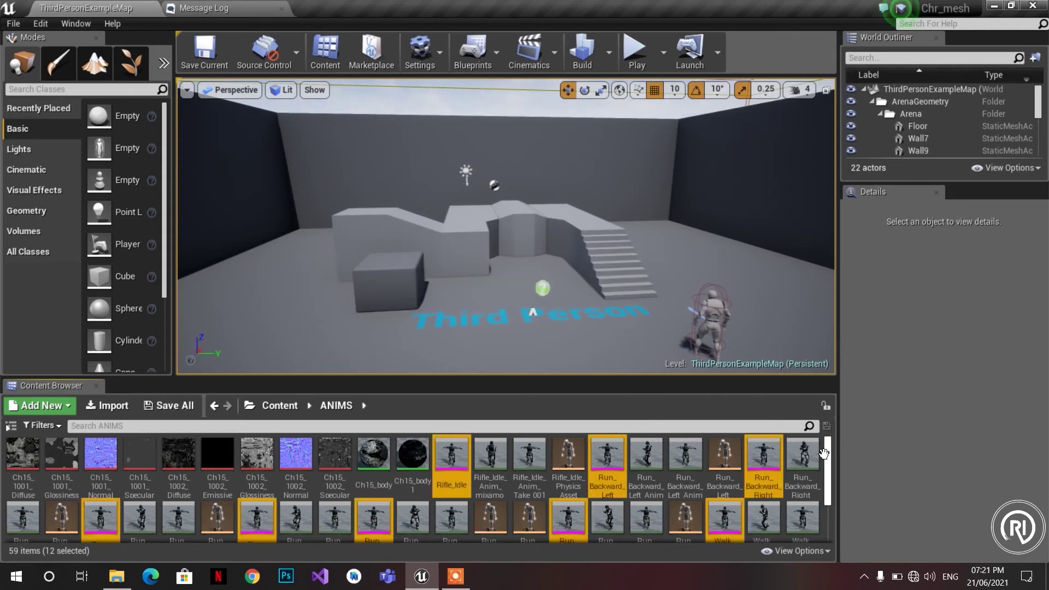
- Preview the Rifle_Idle_Anim_mixamo_com animation, docking its editor as a tab
{"action": "mouse_move", "coordinate": [827, 461]}
{"action": "left_mouse_down"}
{"action": "mouse_move", "coordinate": [826, 508]}
{"action": "mouse_move", "coordinate": [841, 434]}
{"action": "left_mouse_up"}
{"action": "left_click", "coordinate": [452, 459]}
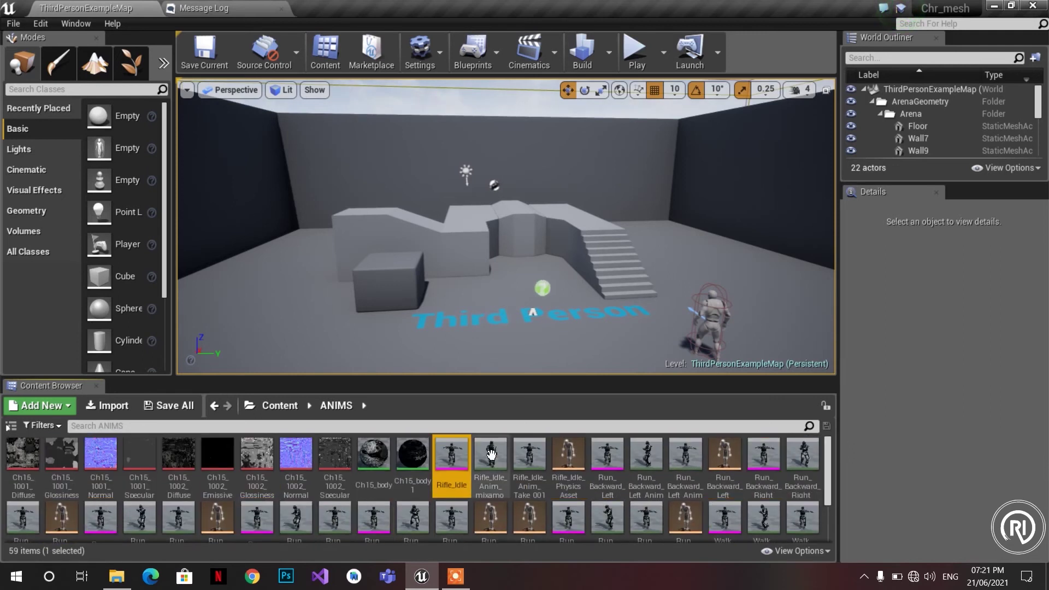
{"action": "double_click", "coordinate": [492, 454]}
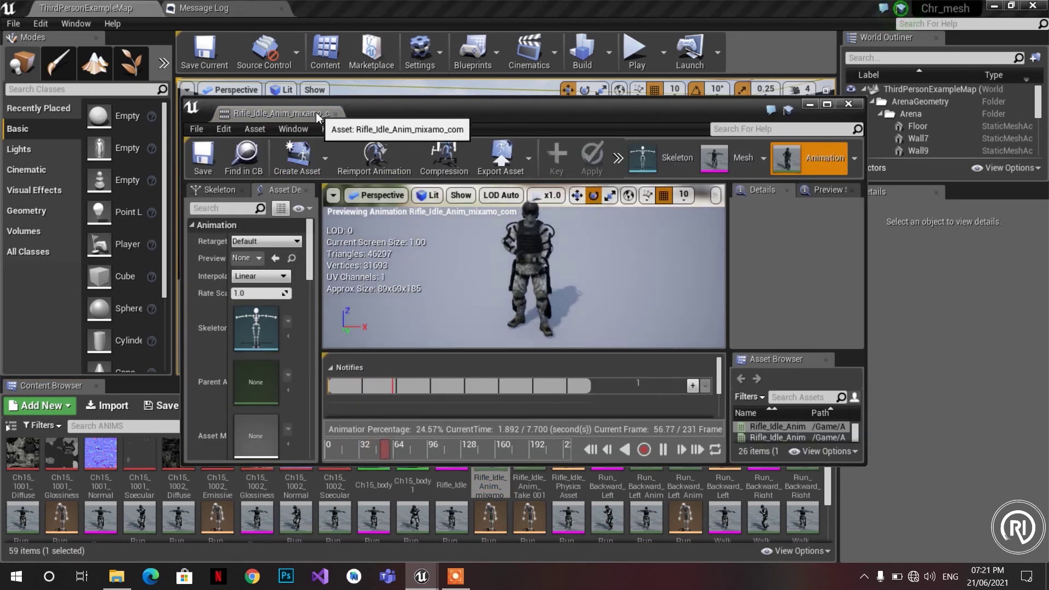
{"action": "left_click_drag", "start_coordinate": [316, 113], "coordinate": [82, 5]}
- In ThirdPersonExampleMap, place the rifle-idle character beside the Third Person text
{"action": "left_click", "coordinate": [82, 5]}
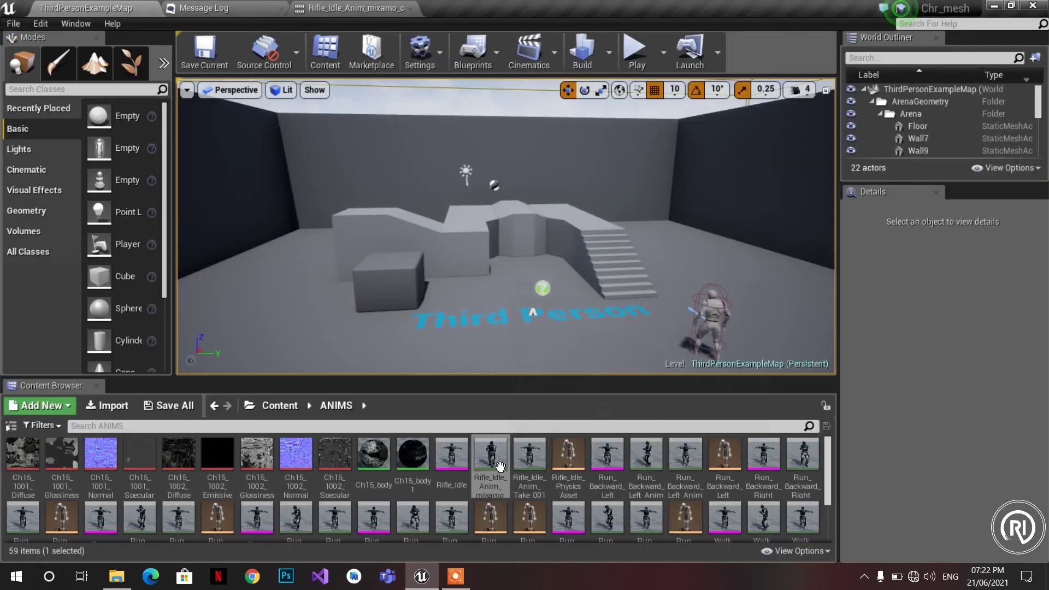
{"action": "left_click_drag", "start_coordinate": [498, 465], "coordinate": [485, 350]}
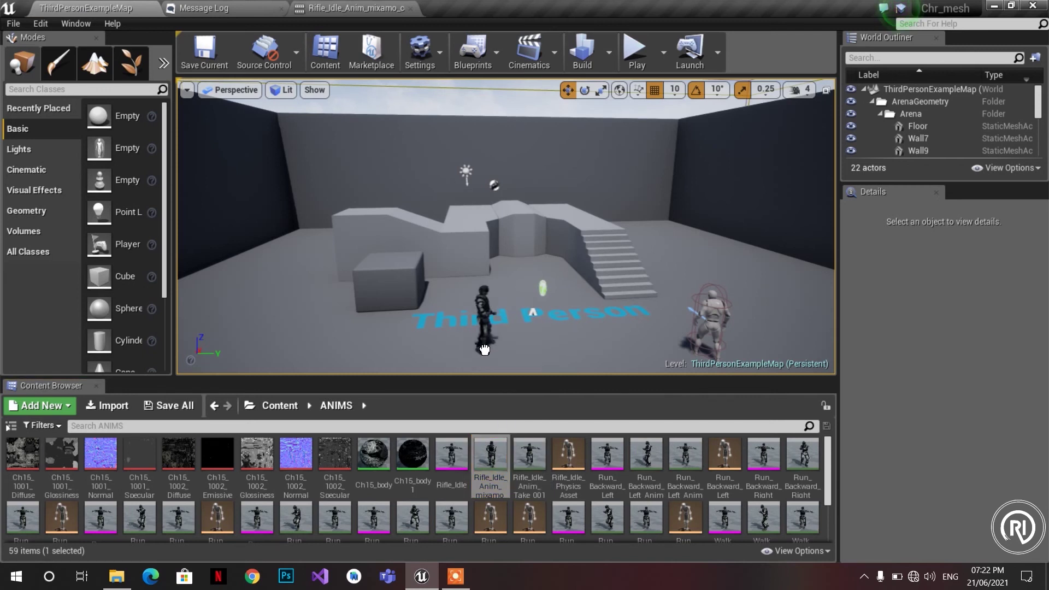
{"action": "left_click_drag", "start_coordinate": [485, 350], "coordinate": [485, 350]}
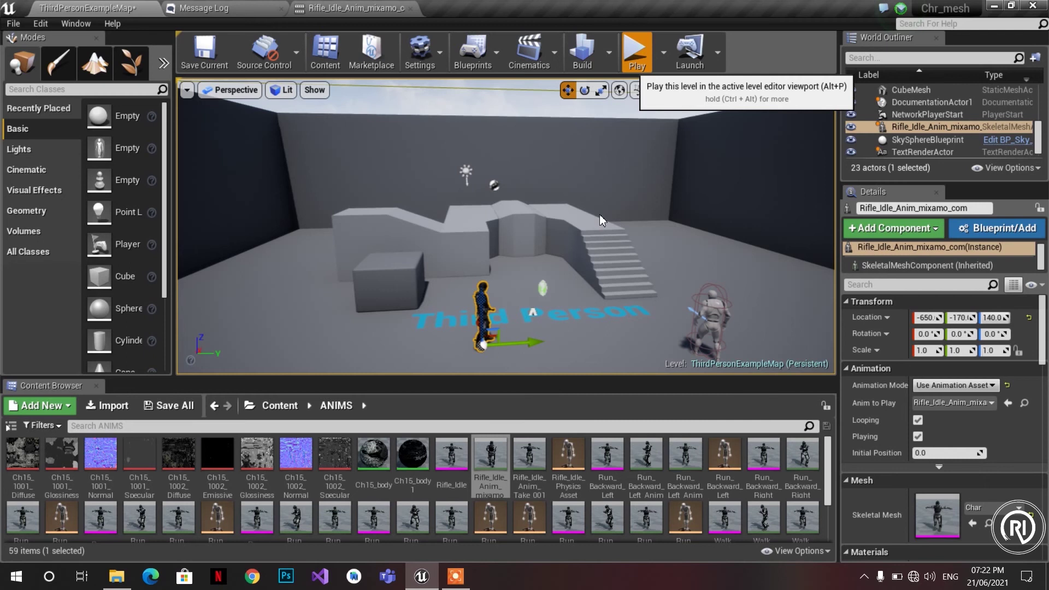
- Play the level and walk the mannequin with W and A up to and past the rifle soldier
{"action": "left_click", "coordinate": [637, 52]}
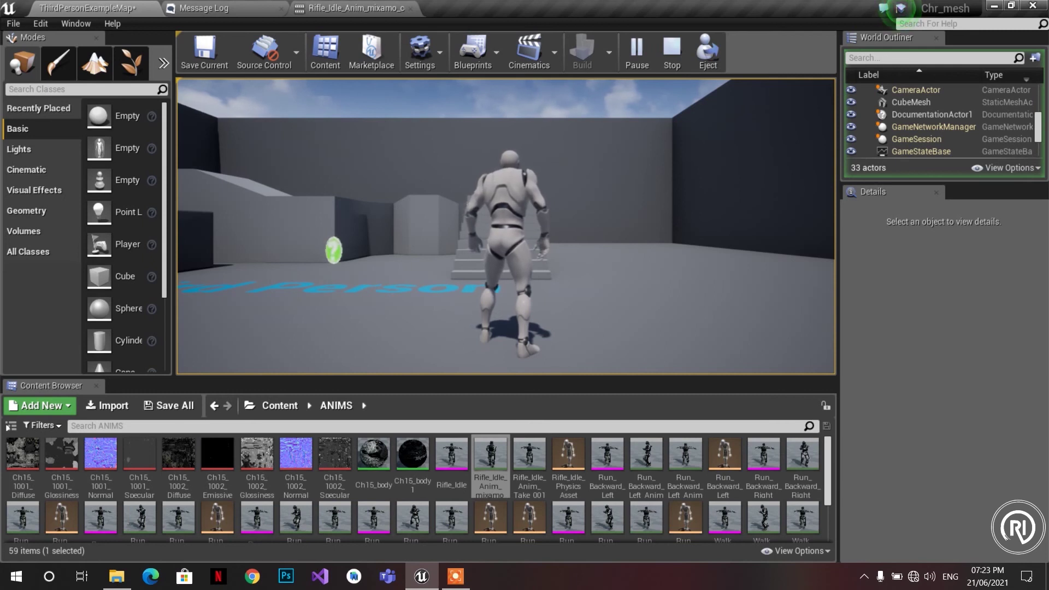
{"action": "key", "text": "w"}
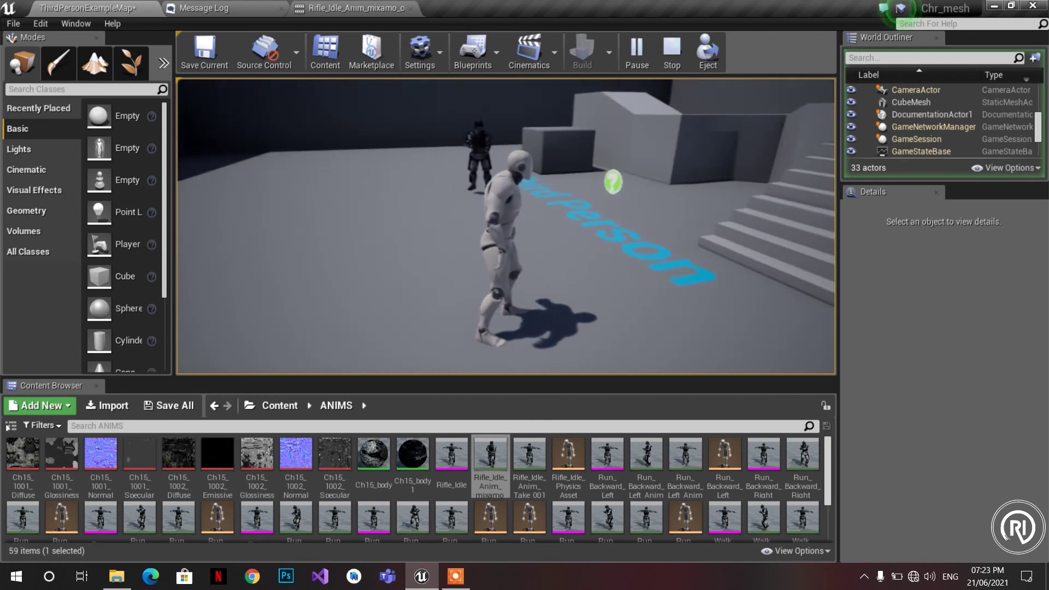
{"action": "key", "text": "w"}
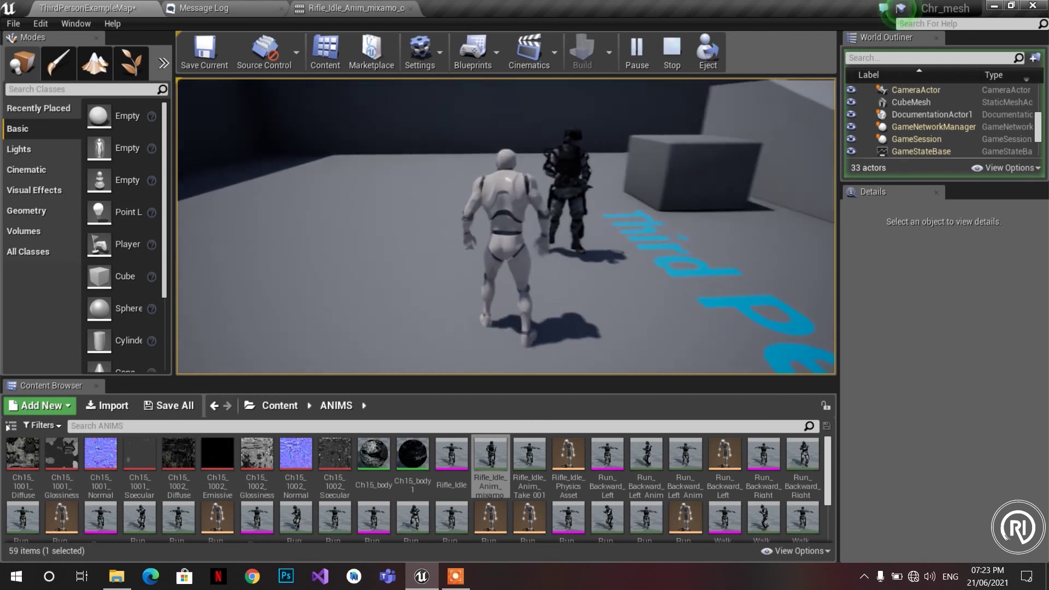
{"action": "key", "text": "w"}
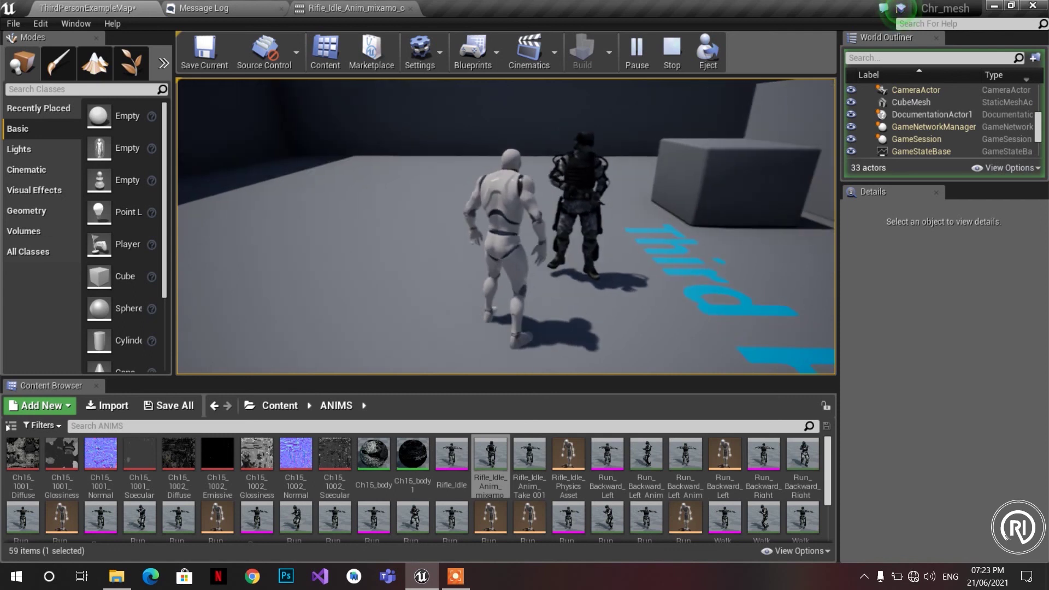
{"action": "key", "text": "w"}
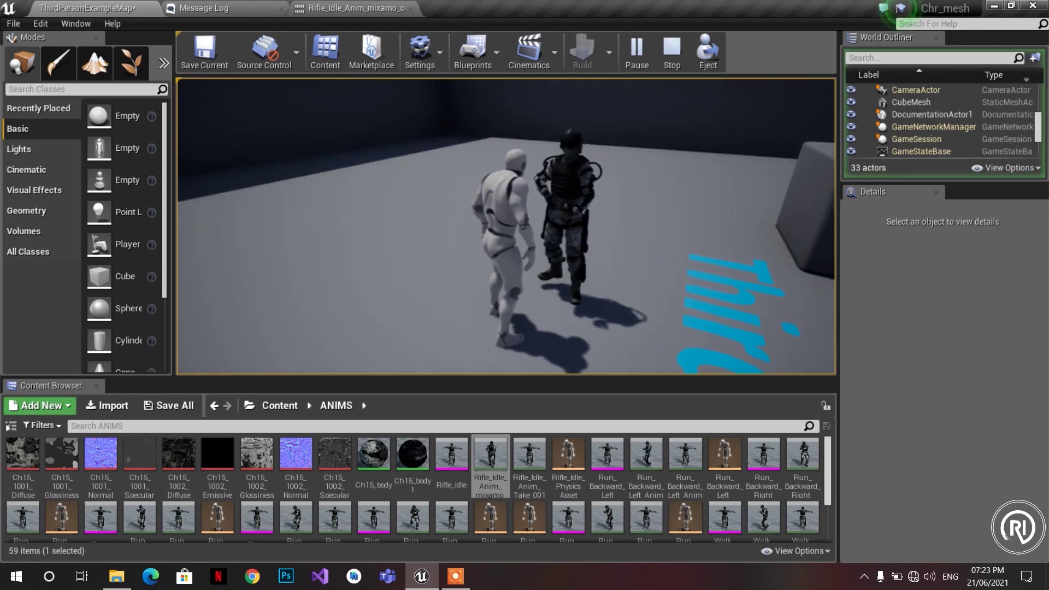
{"action": "key", "text": "a"}
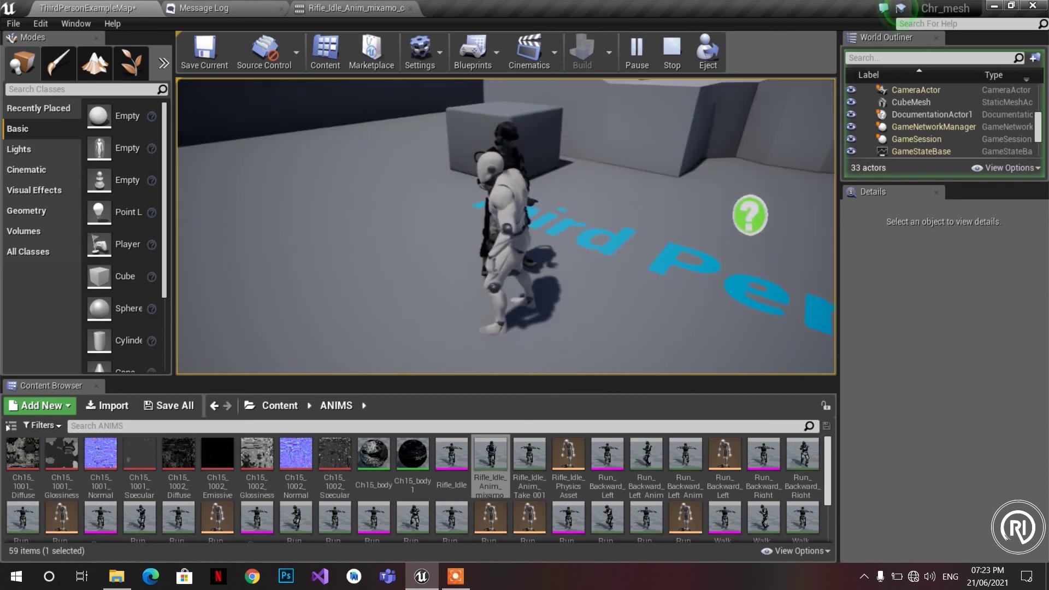